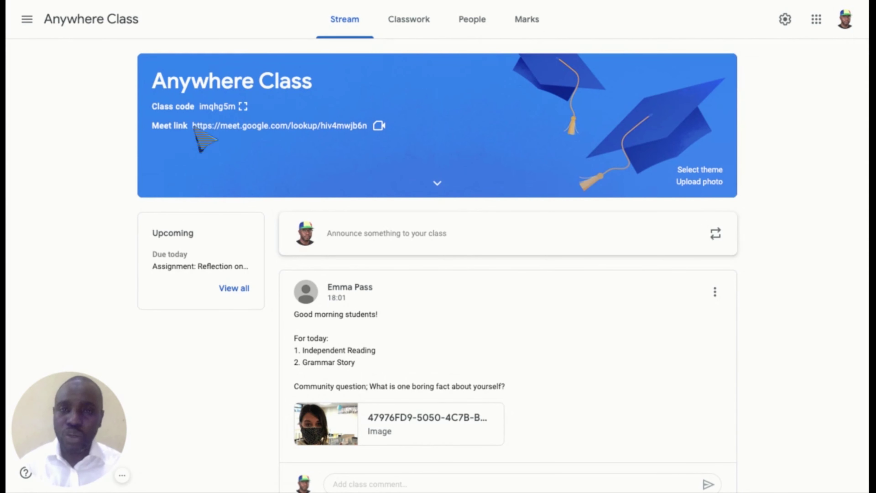
From the class's Classwork list, start a new blank assignment via the Create menu
left_click(404, 21)
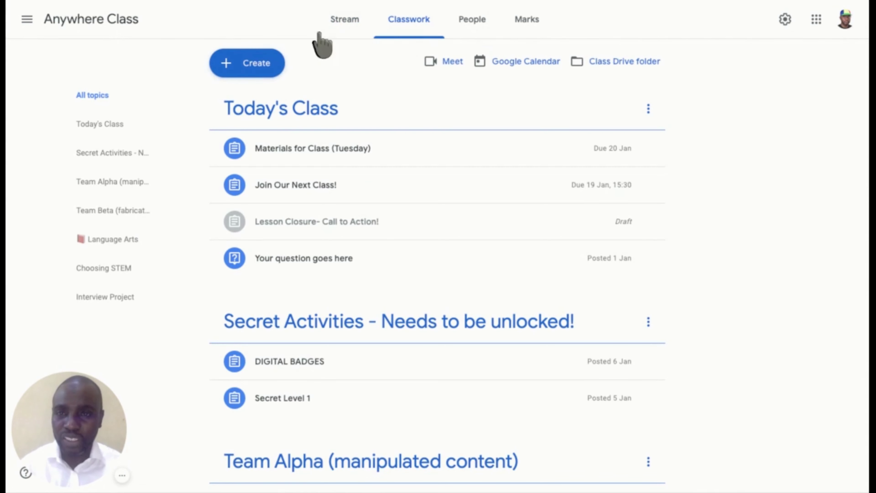
left_click(257, 64)
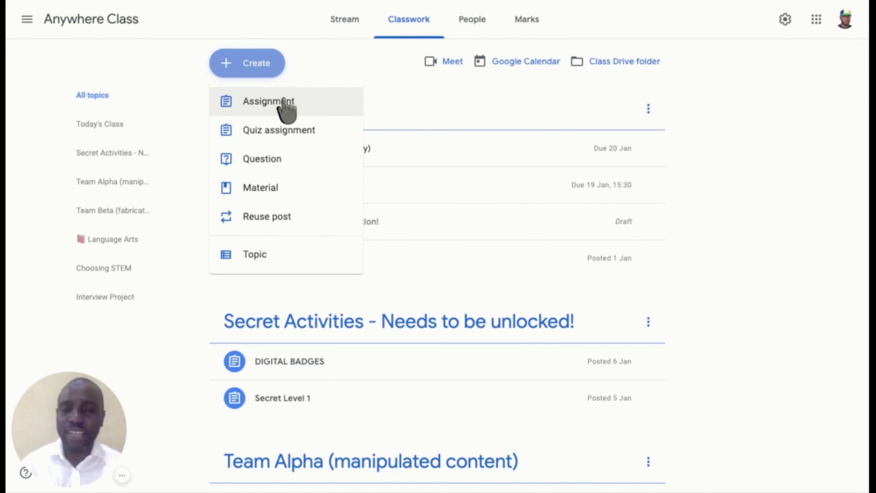
left_click(269, 101)
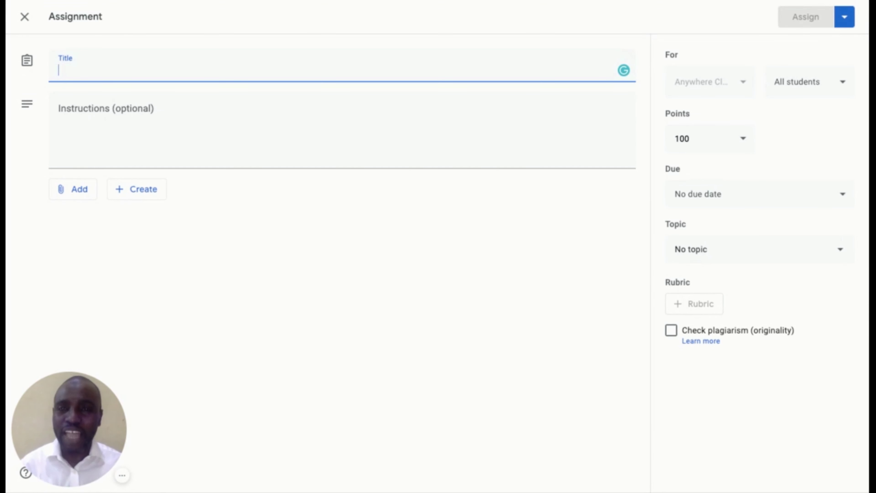
Title the assignment 'Team Alpha (manipulated content)' and paste the manipulated-content instructions
type("Tea")
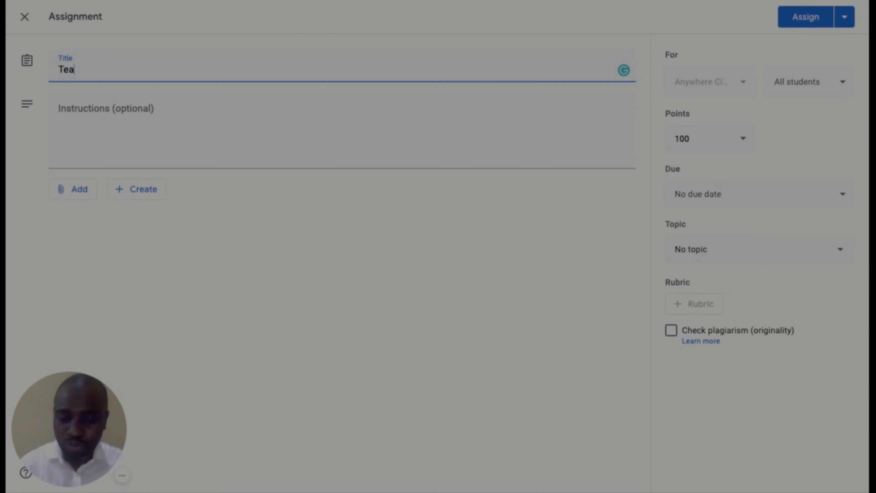
type("m Alpha ")
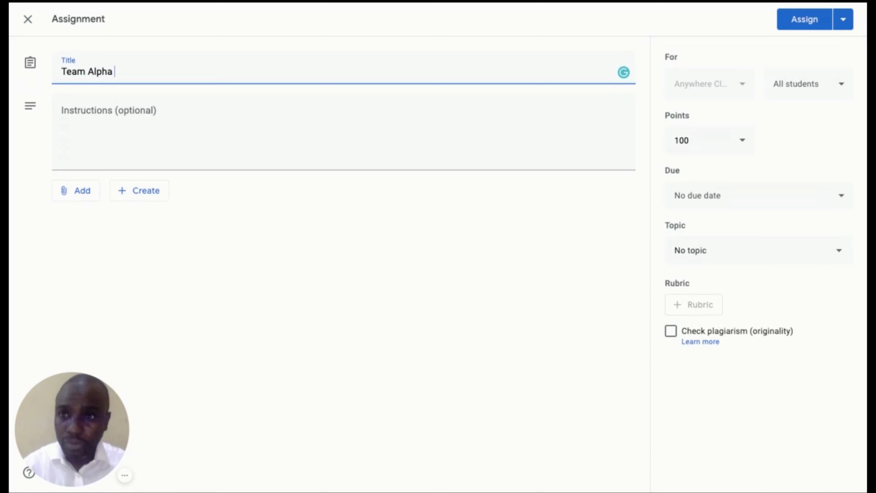
type("(manipou")
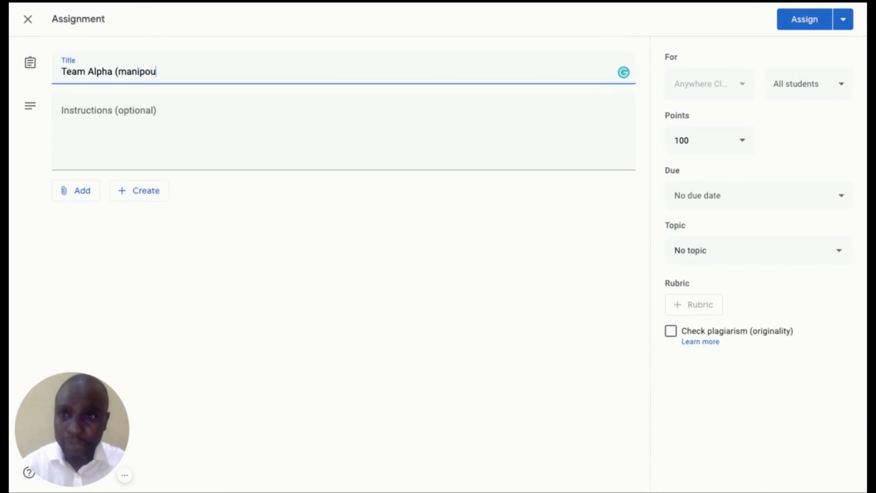
key("BackSpace")
key("BackSpace")
type("ulate")
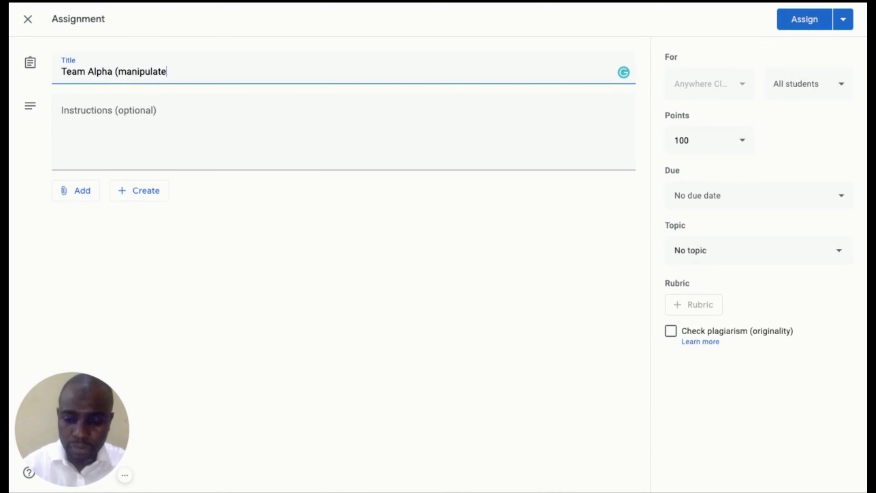
type("d content")
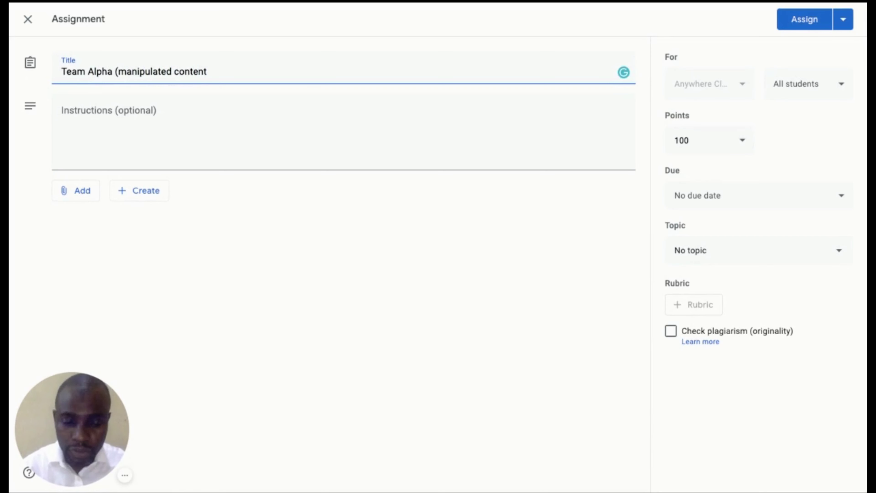
type(")")
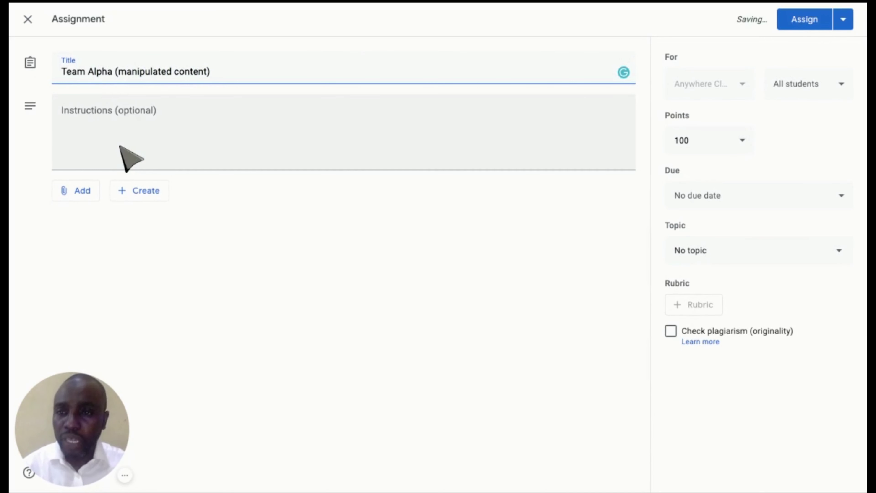
left_click(120, 147)
type("Hi there,  As discussed during our previous meeting, your group is to focus on manipulated content as one type of misinformation.  Regards,")
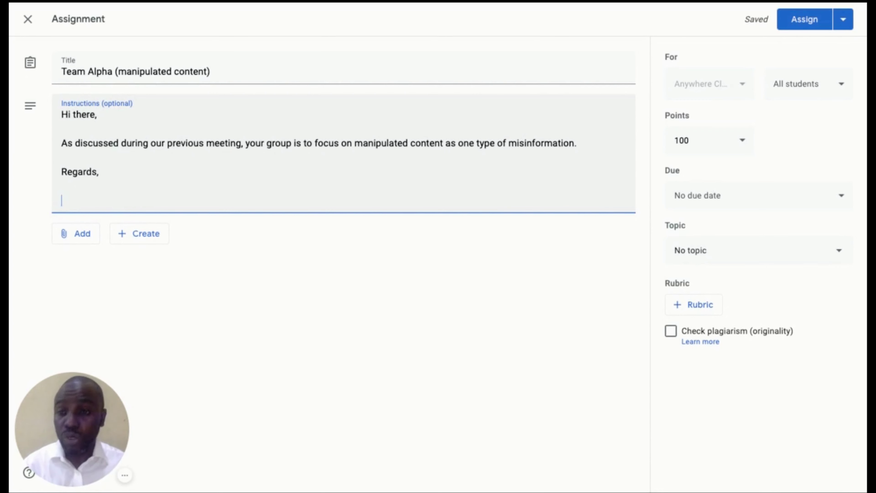
From starred Google Drive files, select the Team Alpha Slides, Jamboard and Docs files
left_click(81, 238)
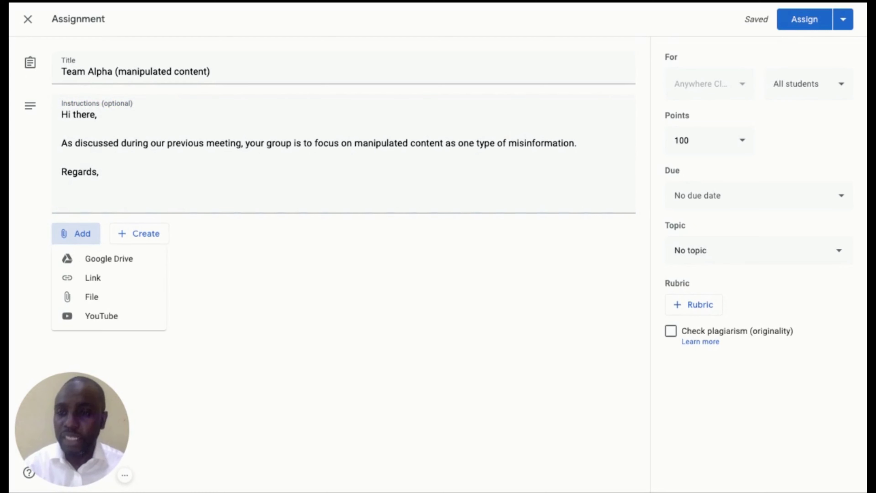
left_click(109, 261)
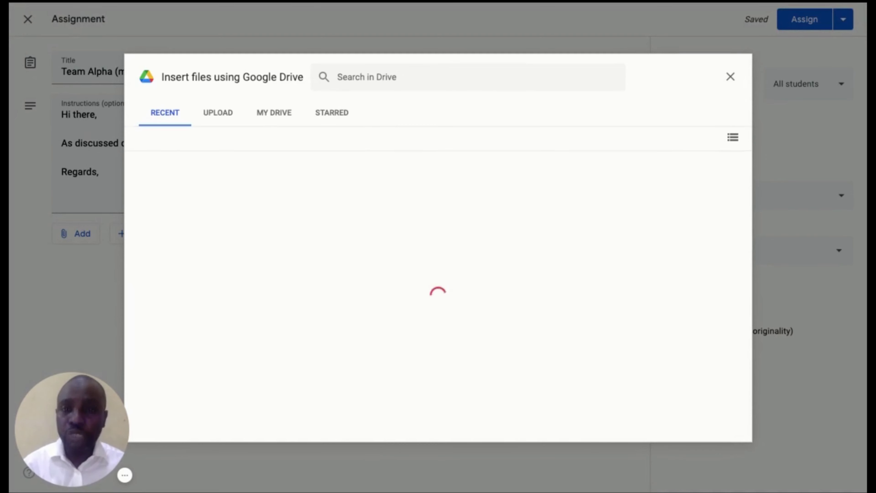
left_click(324, 119)
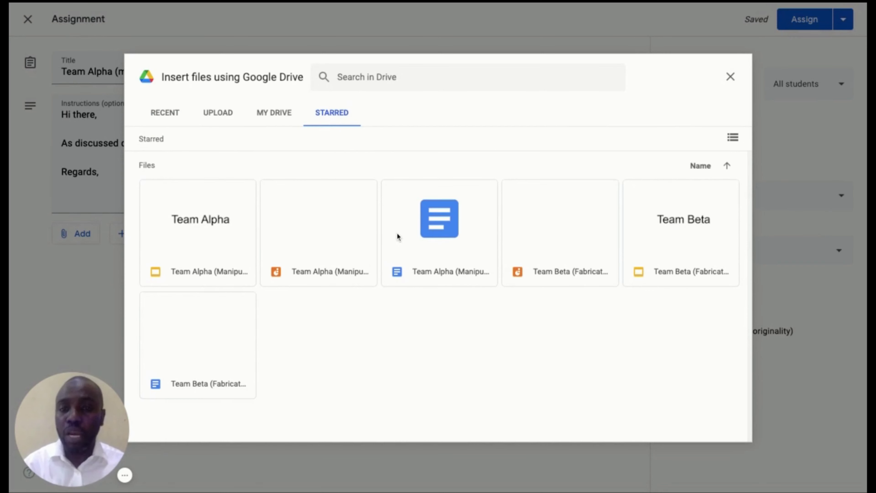
left_click(186, 241)
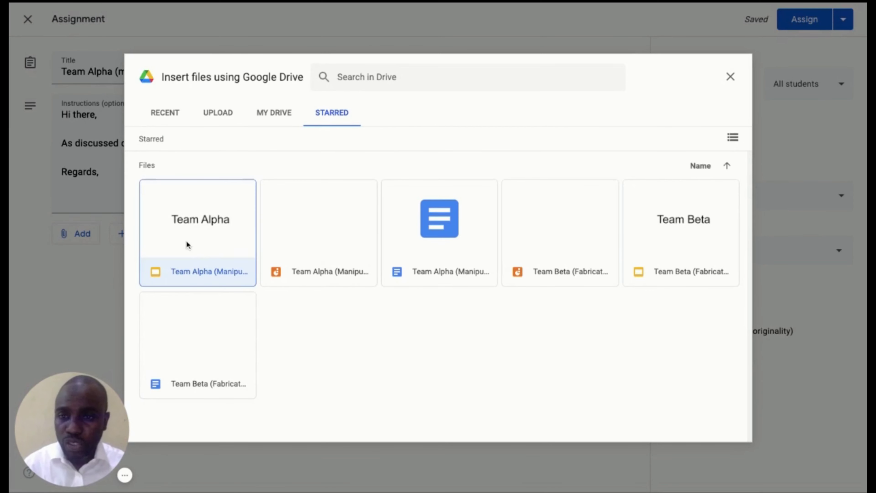
left_click(323, 218)
left_click(395, 222)
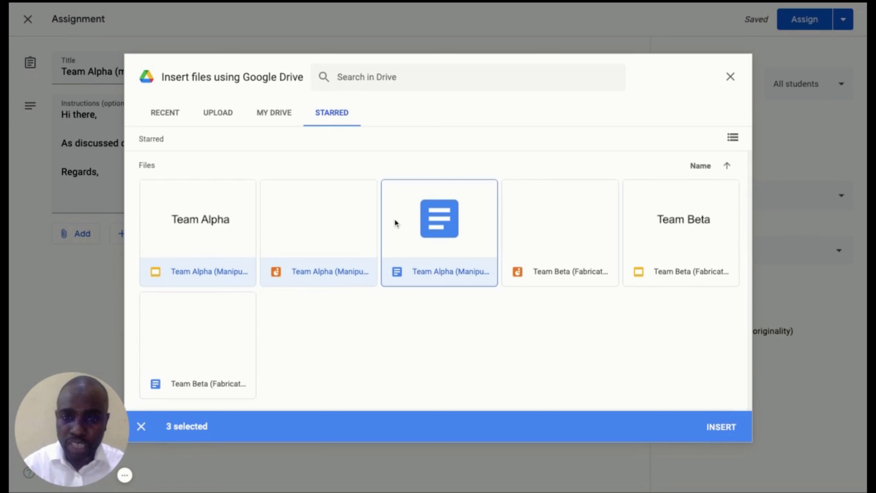
Insert the three Team Alpha files and set Slides, Jamboard and Docs to 'Students can edit the file'
left_click(720, 435)
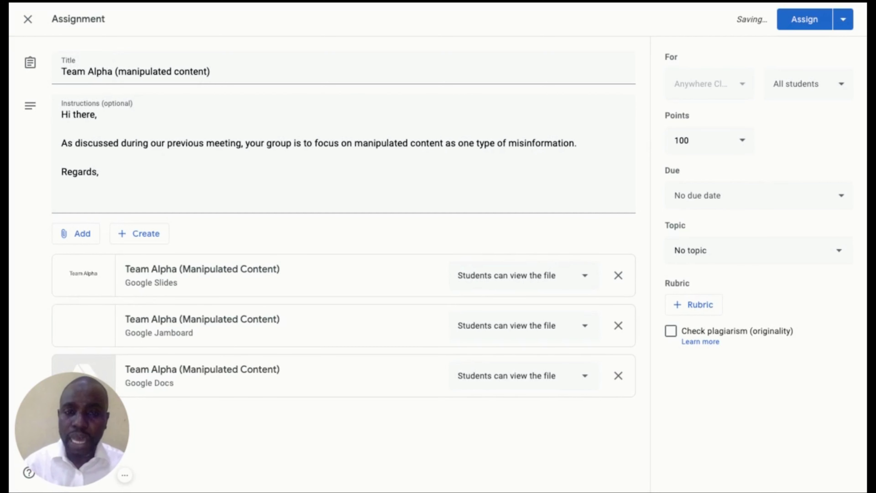
left_click(535, 289)
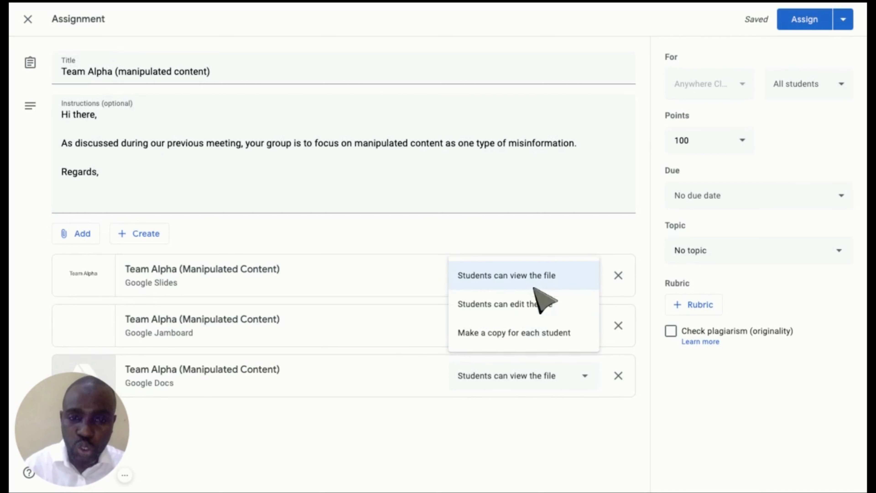
left_click(524, 304)
left_click(523, 324)
left_click(507, 357)
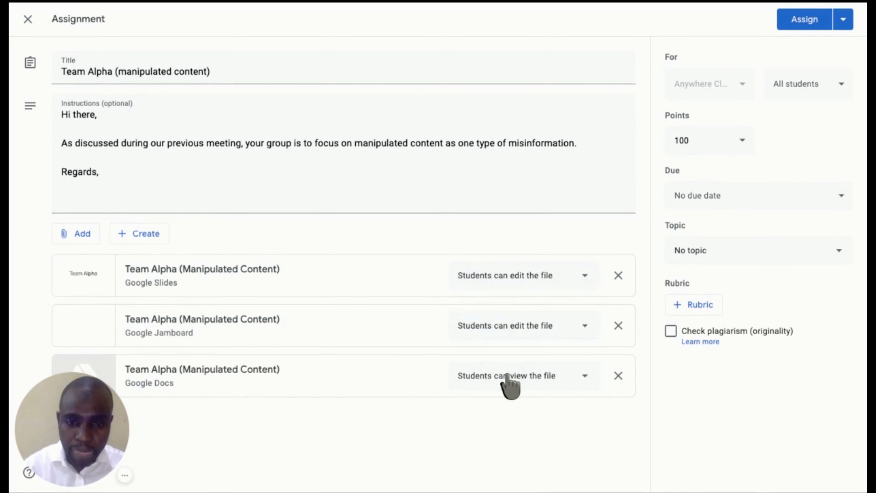
left_click(507, 374)
left_click(507, 402)
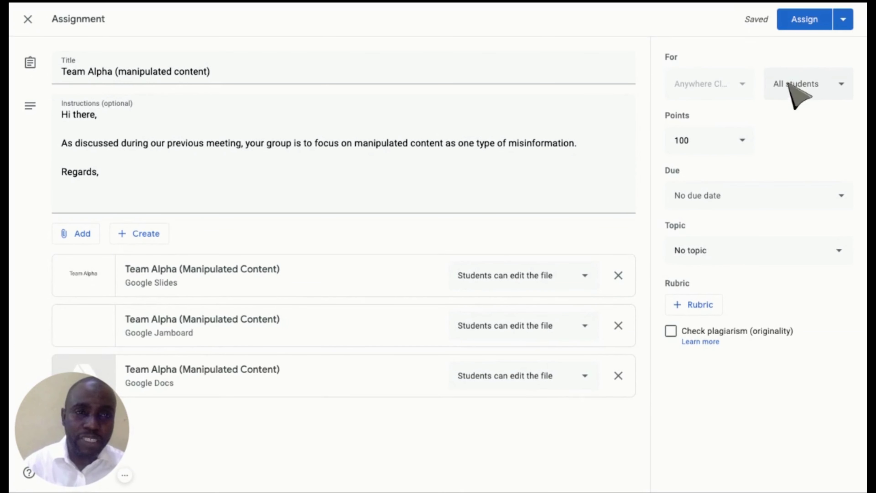
Restrict the Team Alpha assignment from all students to three selected students
left_click(794, 90)
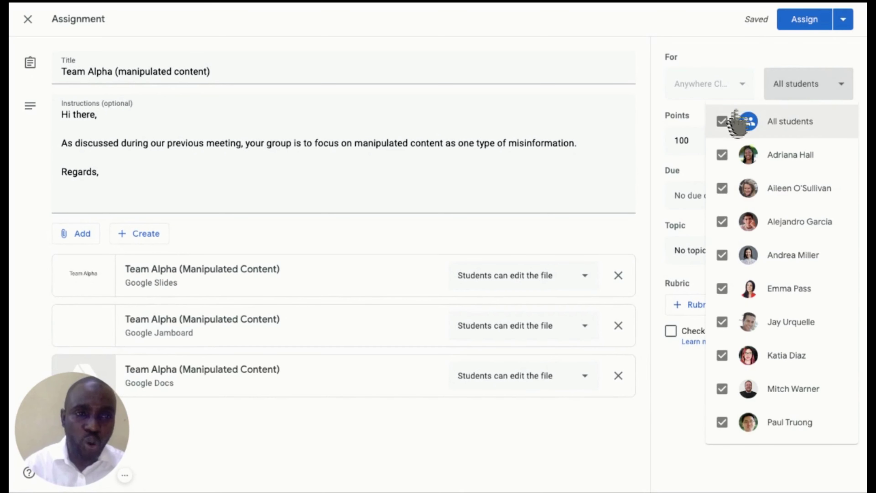
left_click(722, 122)
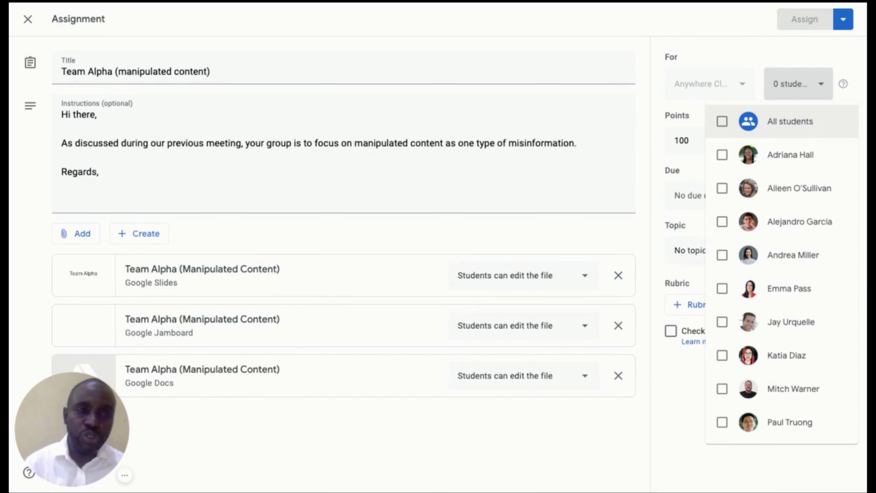
left_click(722, 154)
left_click(722, 222)
left_click(722, 255)
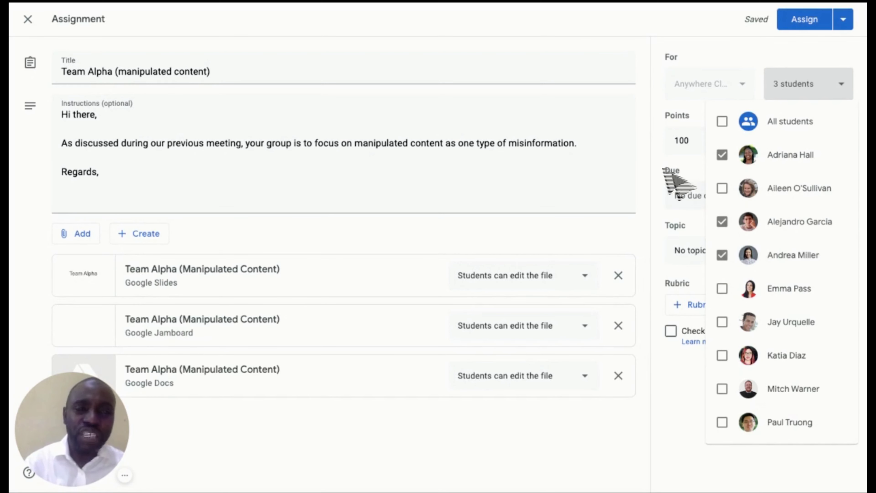
left_click(650, 166)
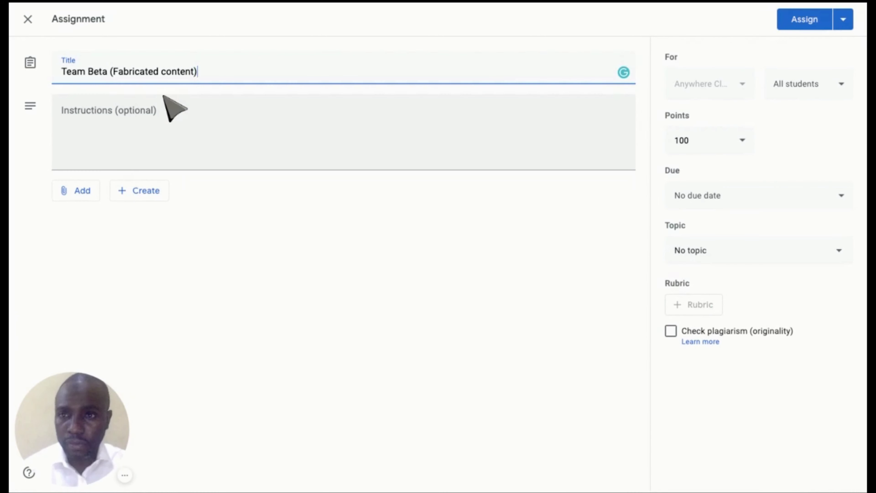
Paste the fabricated-content instructions and insert the Team Beta Jamboard, Slides and Docs Drive files
left_click(171, 108)
type("Hi there,  As discussed during our previous meeting, your group is to focus on fabricated content as one type of misinformation.  Regards,")
left_click(80, 232)
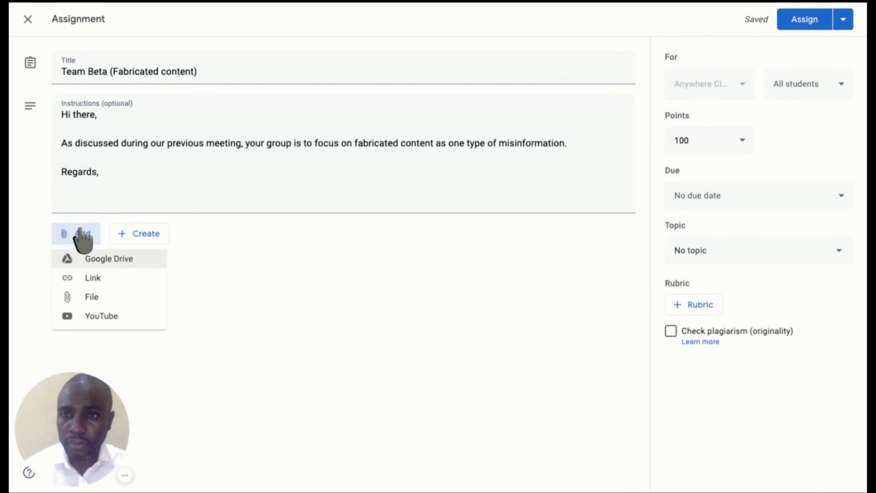
left_click(88, 260)
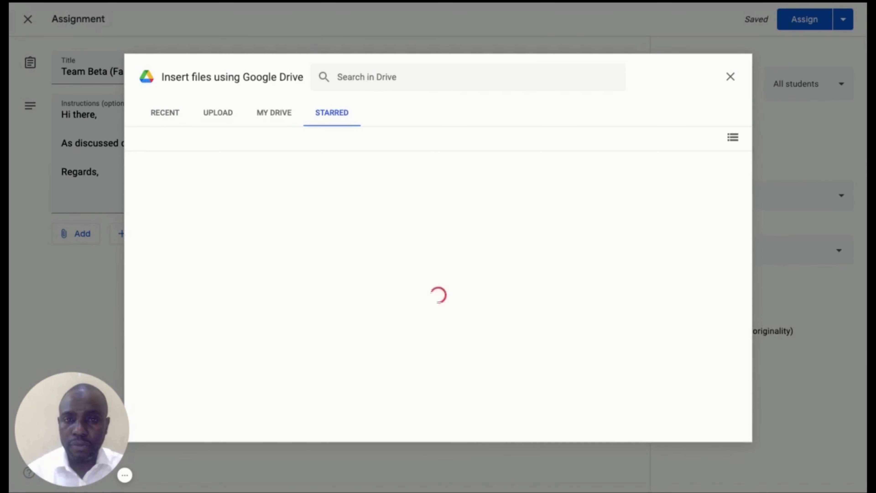
left_click(572, 234)
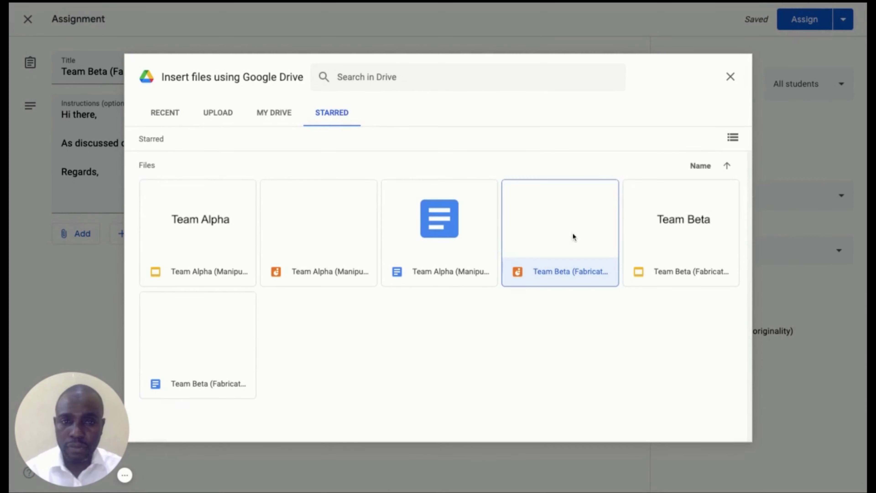
left_click(676, 258)
left_click(229, 371)
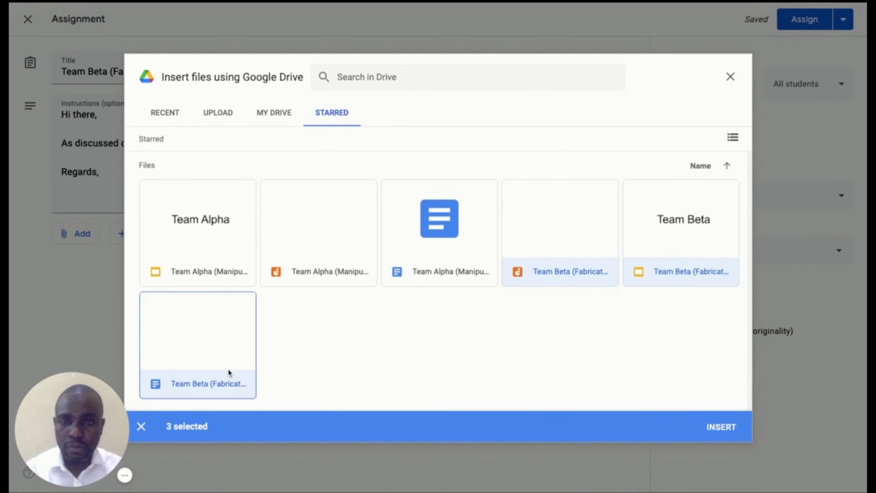
left_click(712, 430)
Set the Team Beta Jamboard and Slides attachments to 'Students can edit the file'
left_click(533, 276)
left_click(524, 319)
left_click(525, 324)
left_click(514, 356)
left_click(512, 378)
Make the Team Beta Docs file student-editable and limit the assignment to three selected students
left_click(507, 403)
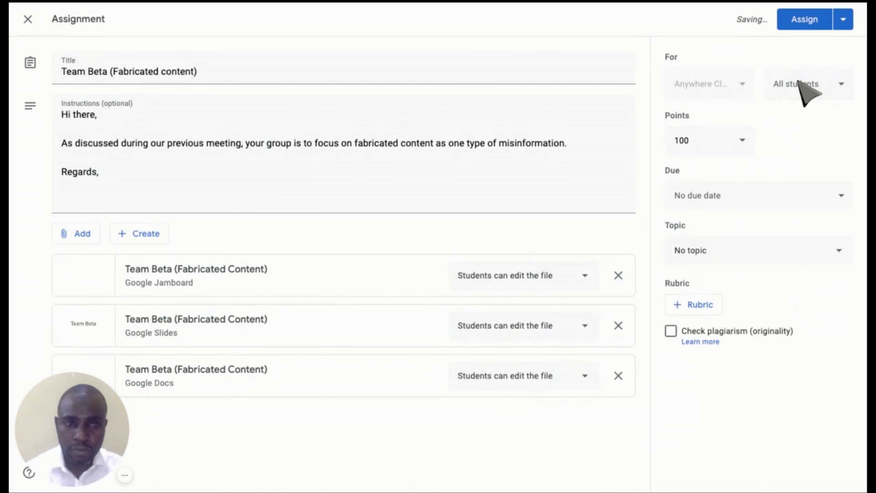
left_click(805, 87)
left_click(722, 122)
left_click(722, 288)
left_click(722, 321)
left_click(721, 422)
left_click(678, 412)
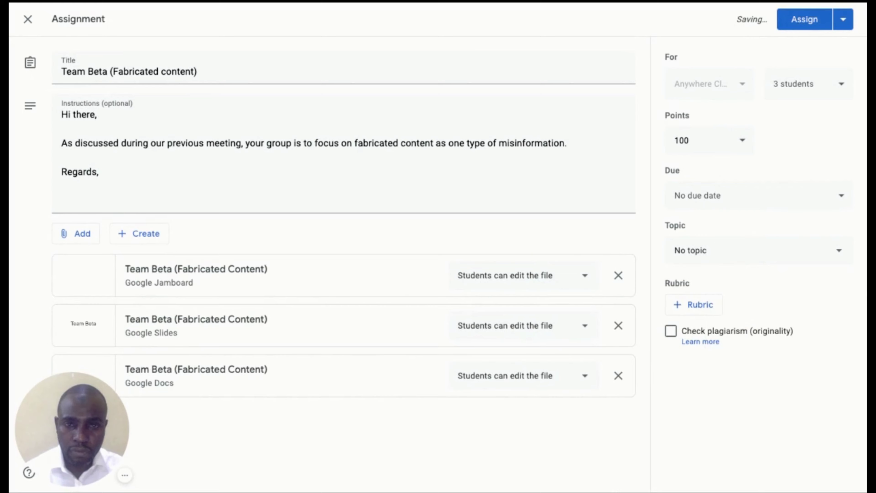